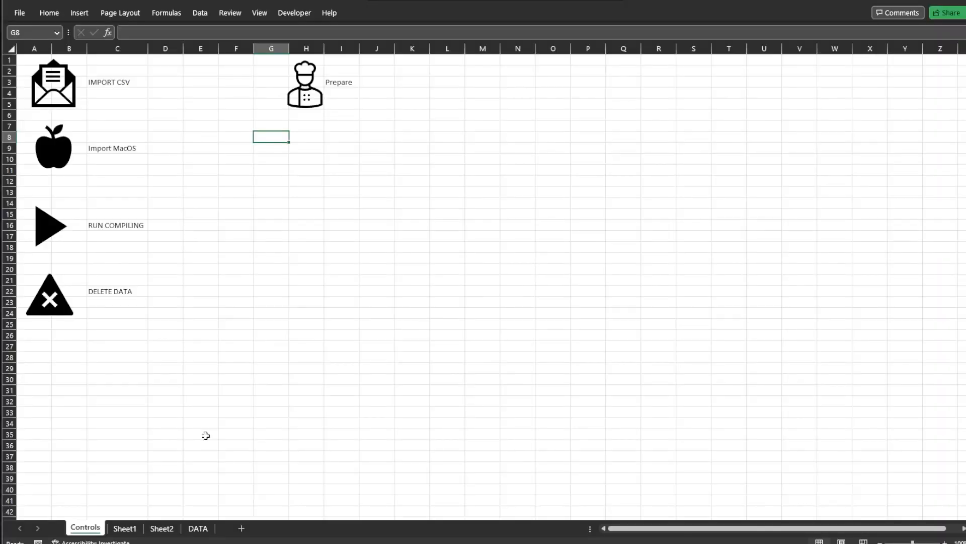
{"action": "left_click", "coordinate": [18, 14]}
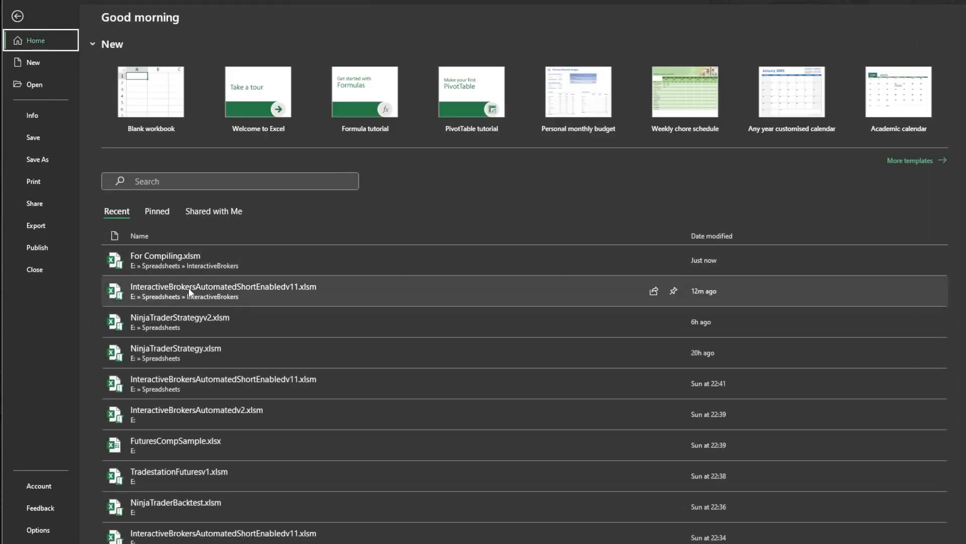
{"action": "left_click", "coordinate": [15, 14]}
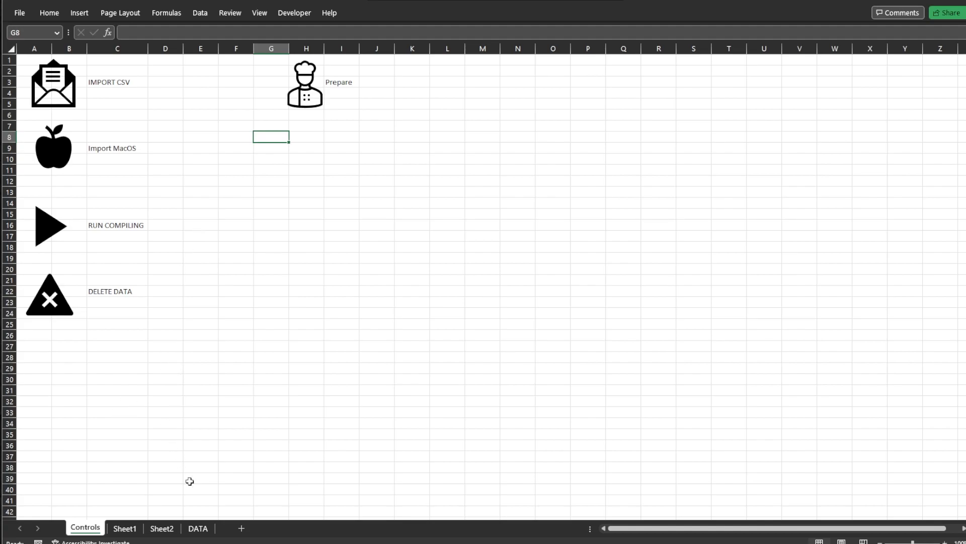
{"action": "left_click", "coordinate": [196, 532]}
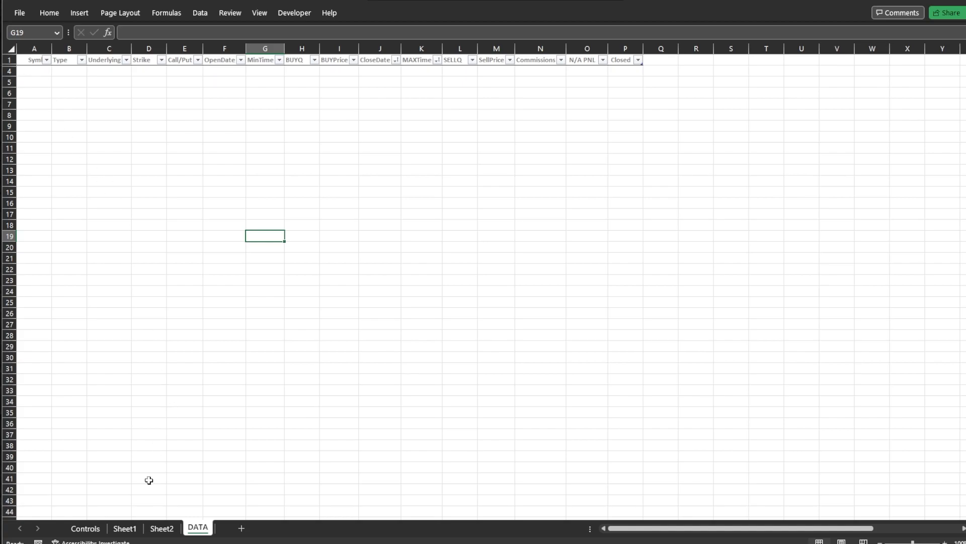
{"action": "left_click", "coordinate": [83, 529]}
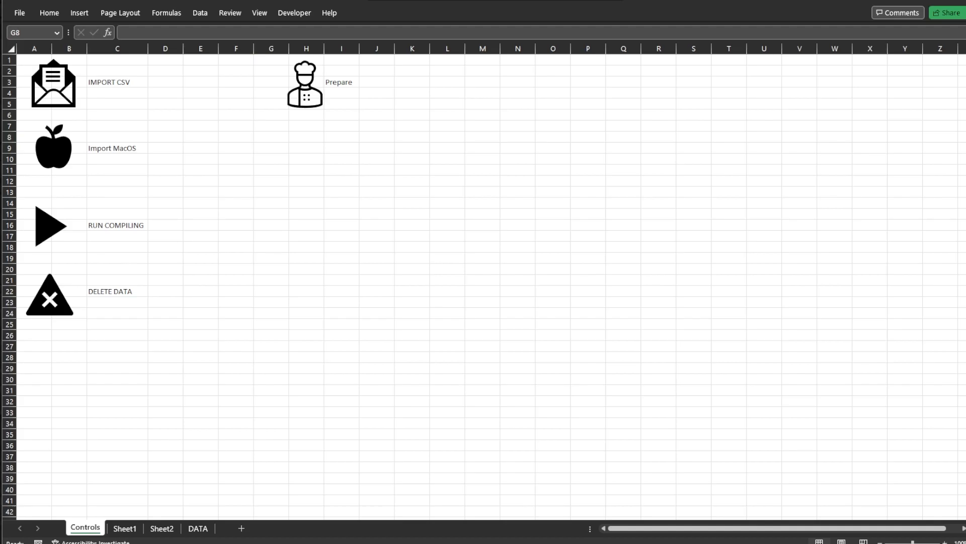
Step: Import the trades file 2021-2022.csv from the My Executions folder into the compiling workbook
{"action": "left_click", "coordinate": [65, 99]}
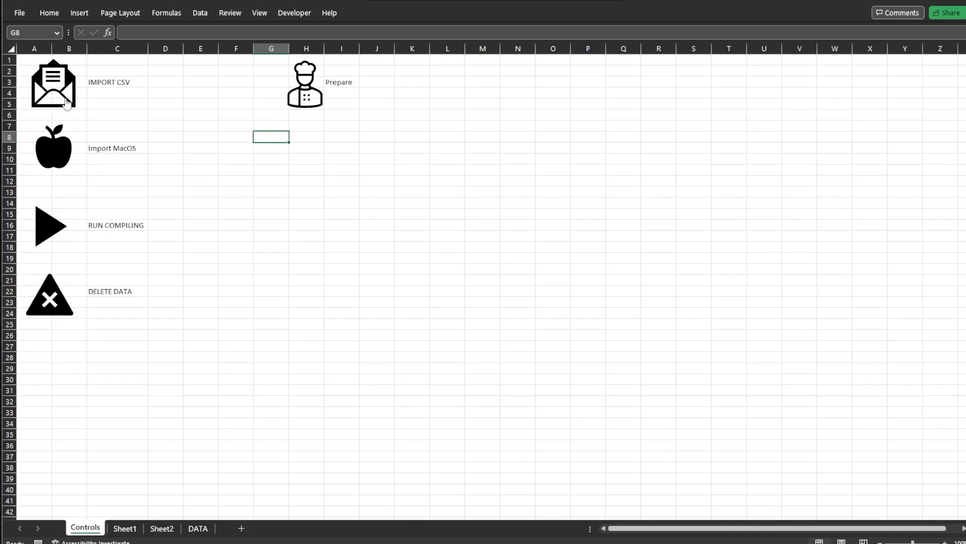
{"action": "left_click", "coordinate": [67, 103]}
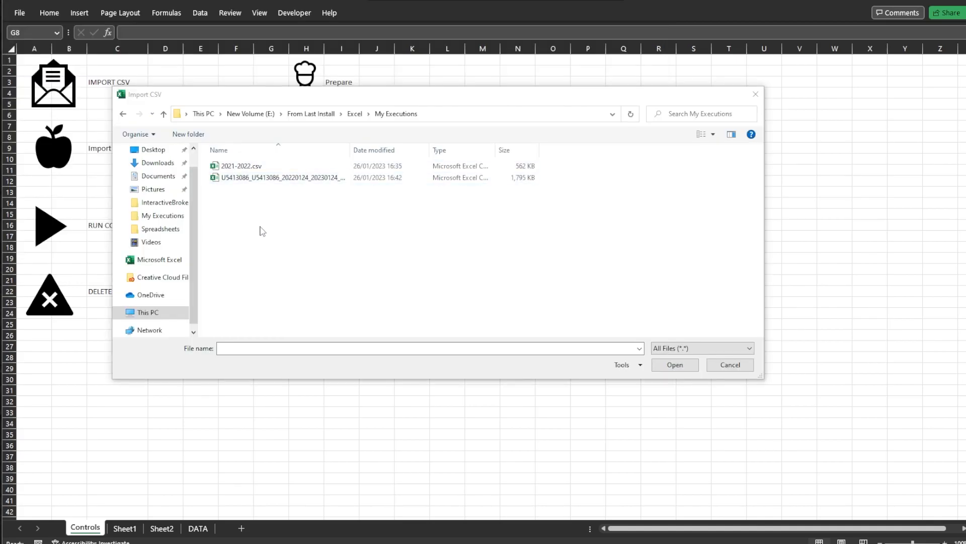
{"action": "left_click", "coordinate": [258, 169]}
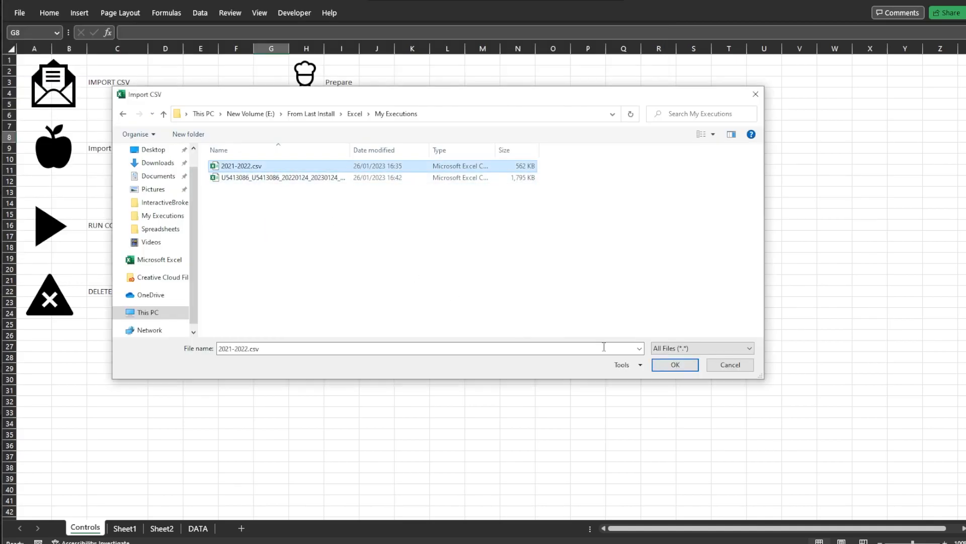
{"action": "left_click", "coordinate": [675, 364]}
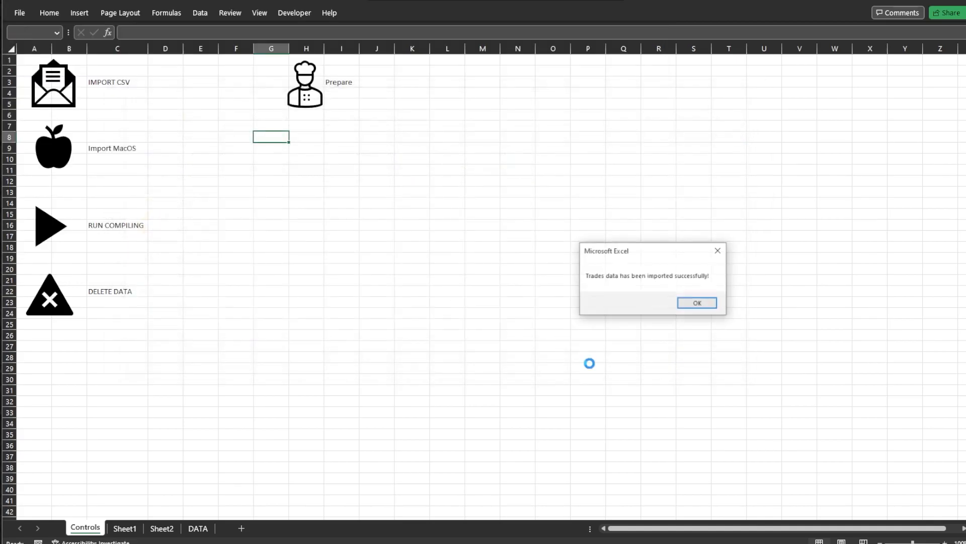
{"action": "left_click", "coordinate": [693, 306]}
Step: Compile the imported trades with 2 as the loop's start row, replacing existing data, and dismiss the progress and completion messages
{"action": "left_click", "coordinate": [49, 227]}
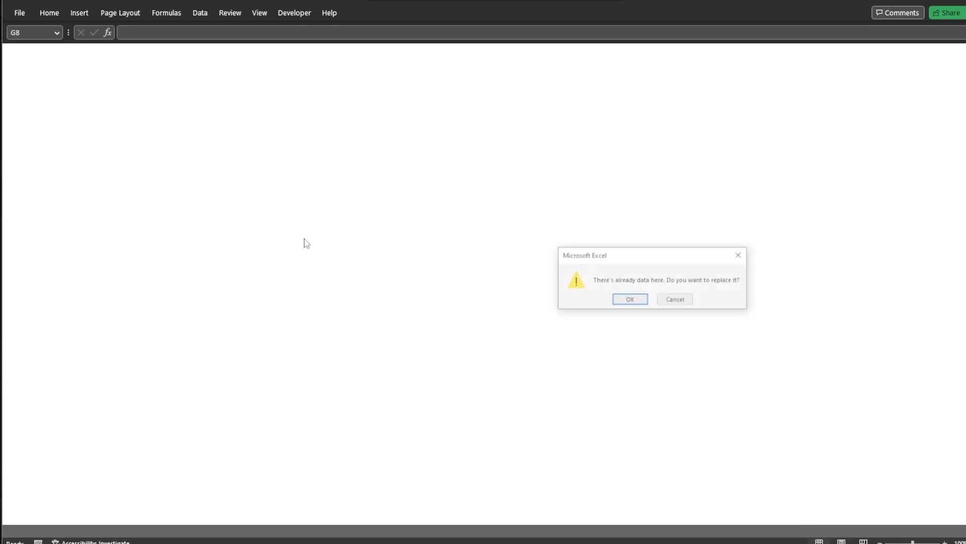
{"action": "left_click", "coordinate": [615, 297]}
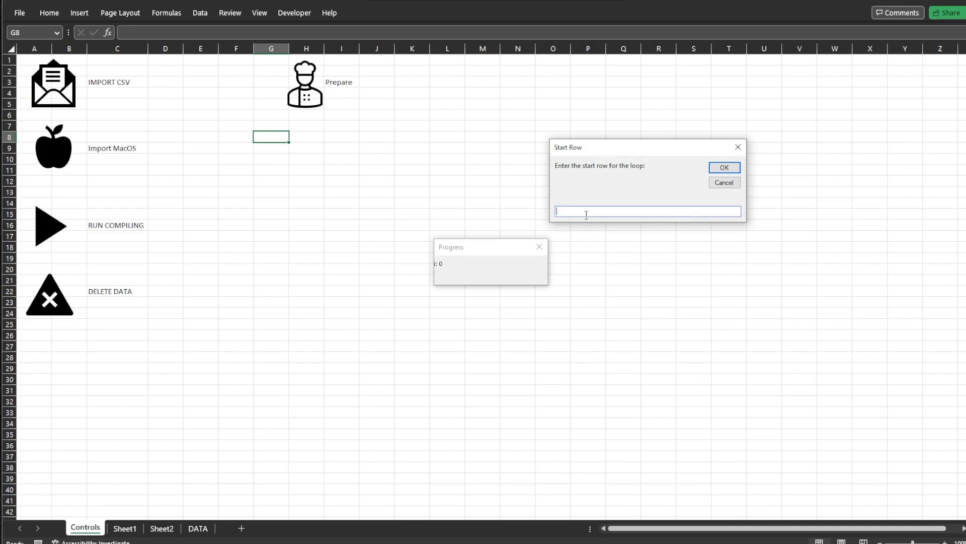
{"action": "type", "text": "2"}
{"action": "left_click", "coordinate": [727, 171]}
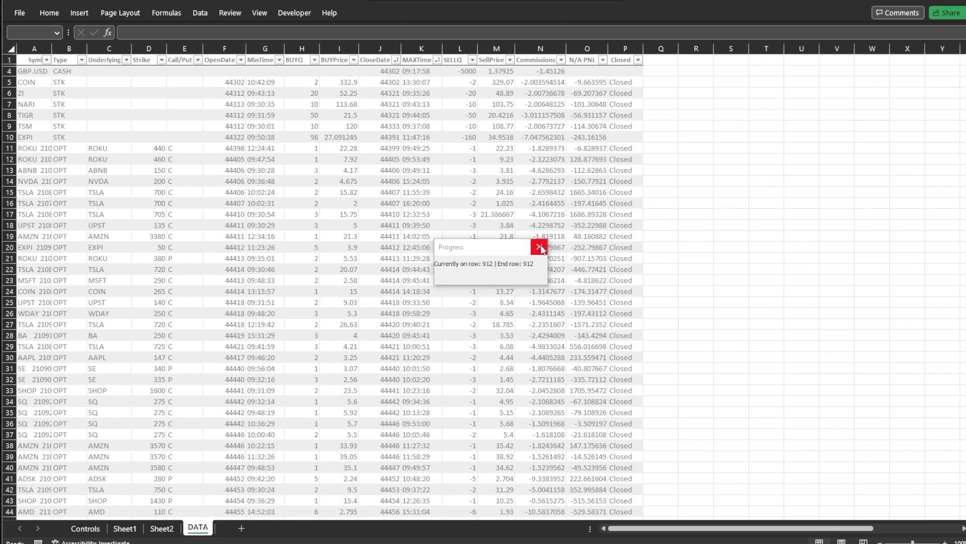
{"action": "left_click", "coordinate": [541, 248]}
{"action": "left_click", "coordinate": [662, 305]}
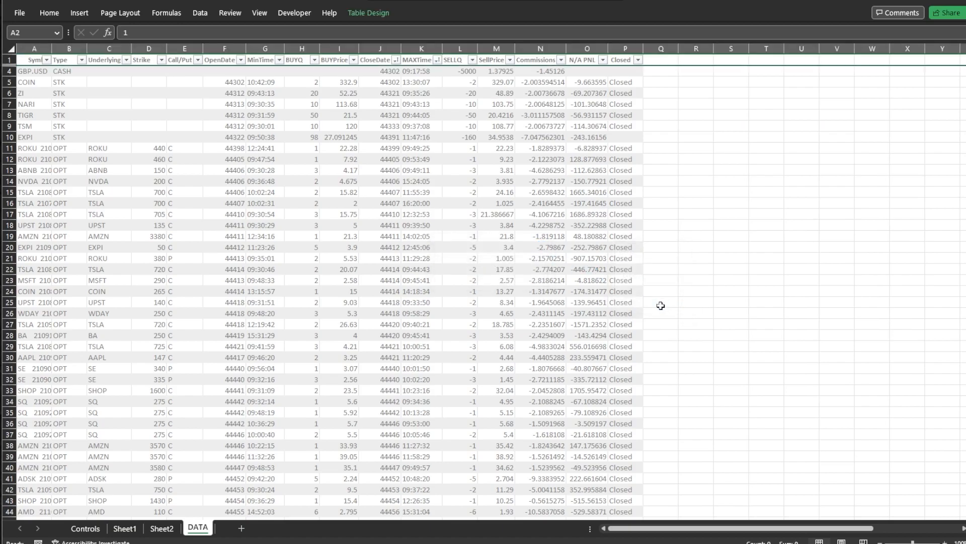
Step: Run Prepare on the Controls sheet to ready the compiled DATA sheet for the next import
{"action": "left_click", "coordinate": [85, 528]}
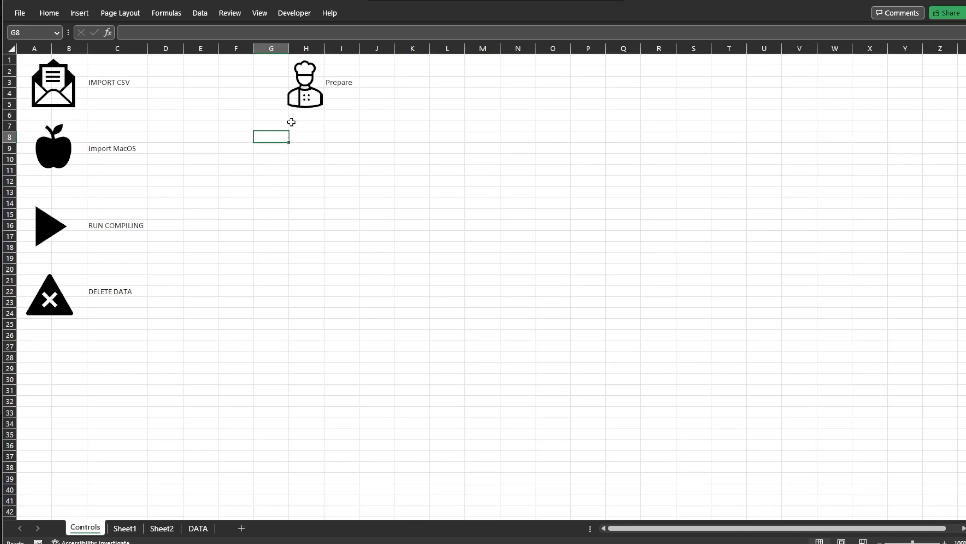
{"action": "left_click", "coordinate": [305, 96]}
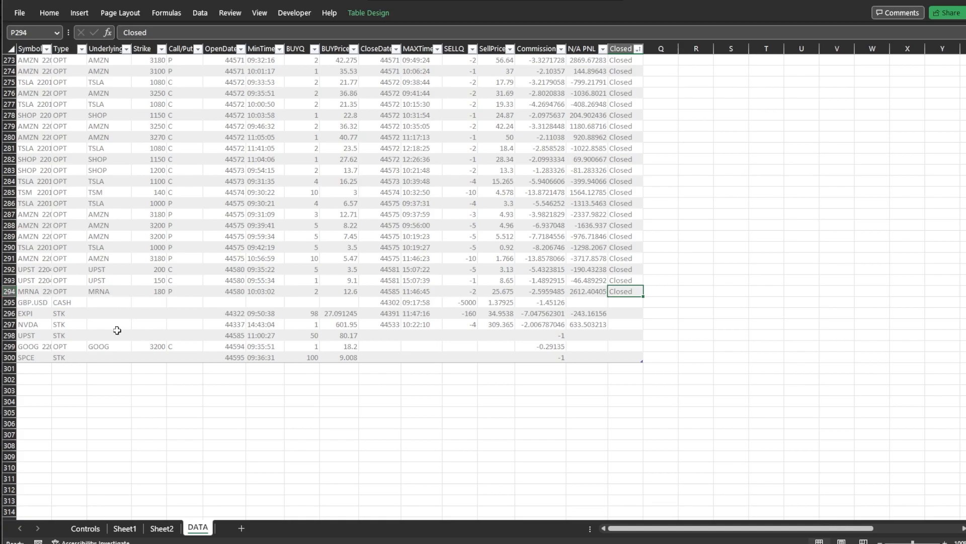
Step: Import the second executions CSV, covering 20220124 to 20230124, from the My Executions folder
{"action": "left_click", "coordinate": [86, 528]}
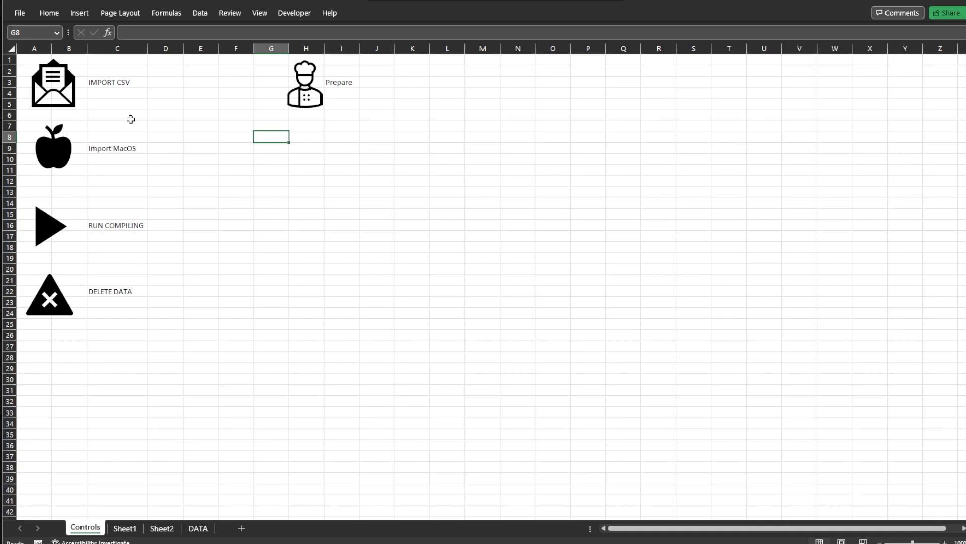
{"action": "left_click", "coordinate": [69, 100]}
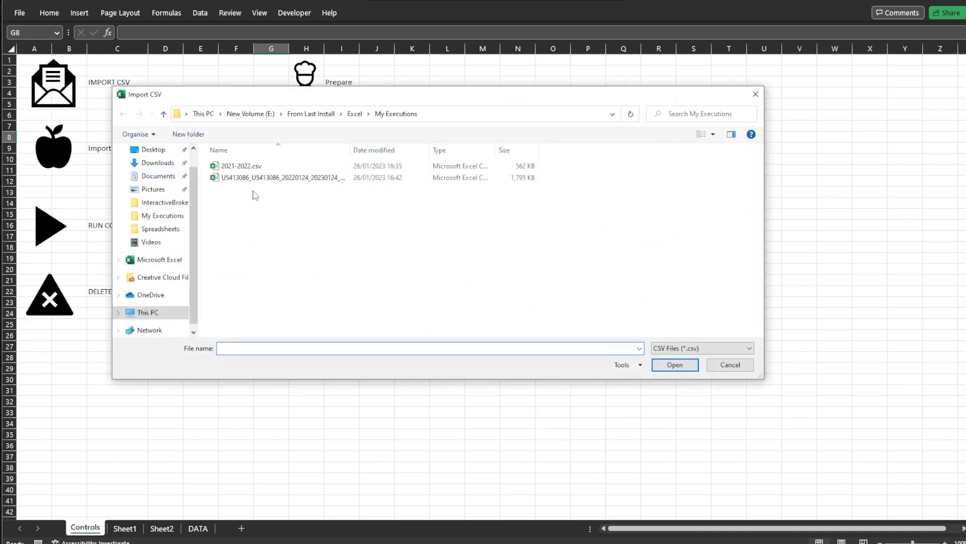
{"action": "left_click", "coordinate": [274, 177]}
{"action": "left_click", "coordinate": [675, 365]}
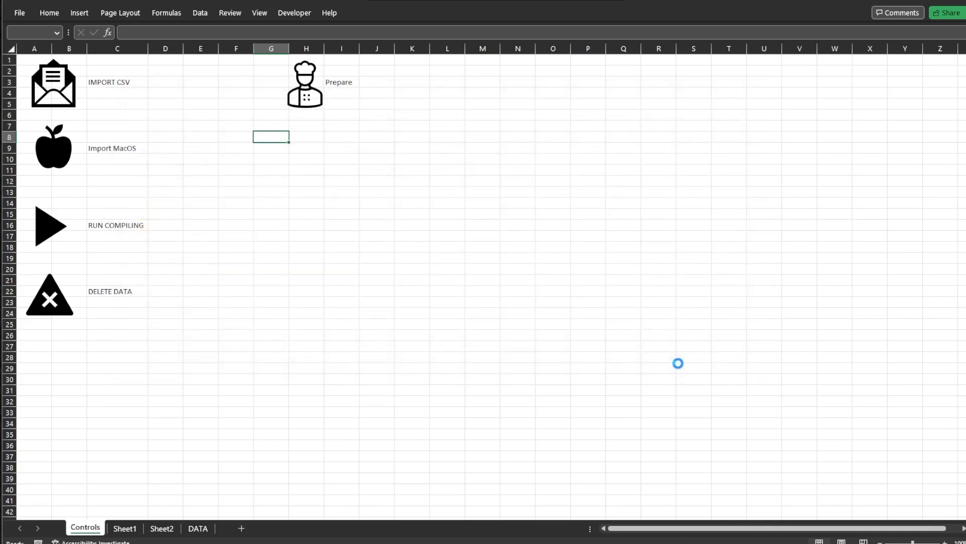
{"action": "left_click", "coordinate": [702, 305]}
Step: Compile the second import with 294 as the loop's start row, replacing existing data, and dismiss the progress and completion messages
{"action": "left_click", "coordinate": [53, 235]}
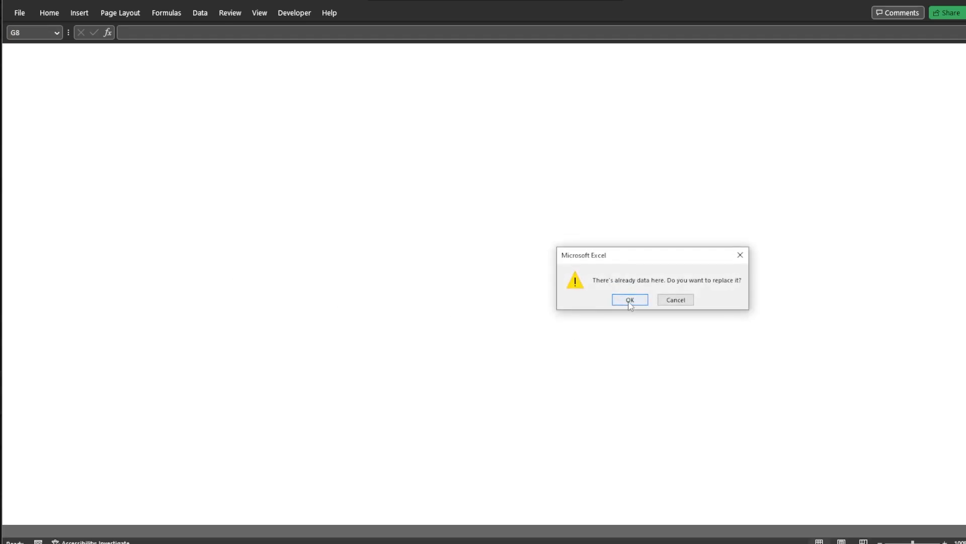
{"action": "left_click", "coordinate": [629, 302]}
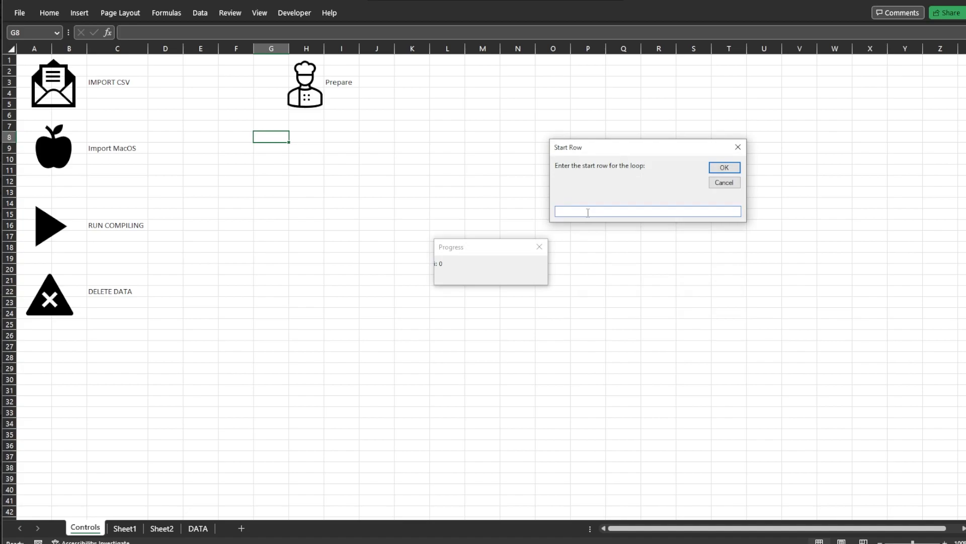
{"action": "type", "text": "294"}
{"action": "left_click", "coordinate": [725, 167]}
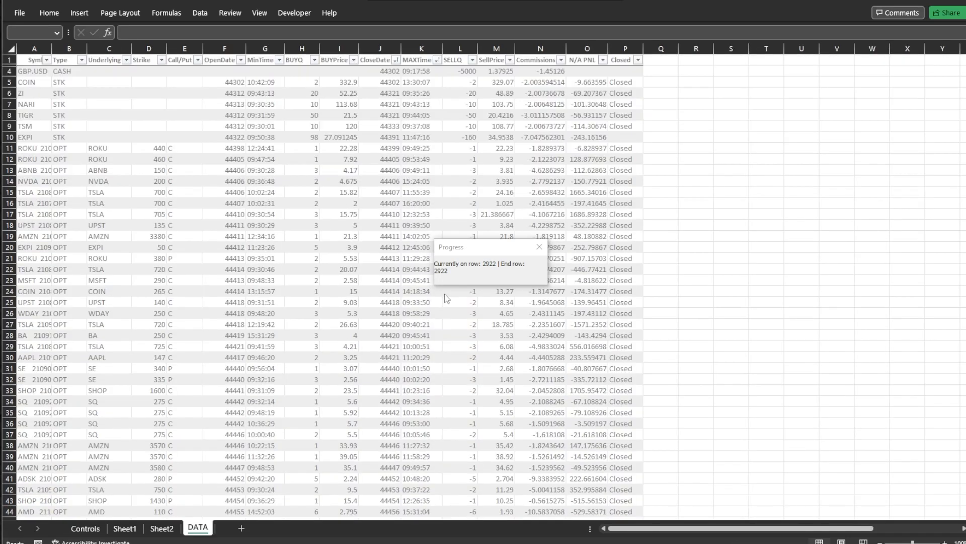
{"action": "left_click", "coordinate": [539, 248]}
{"action": "left_click", "coordinate": [660, 303]}
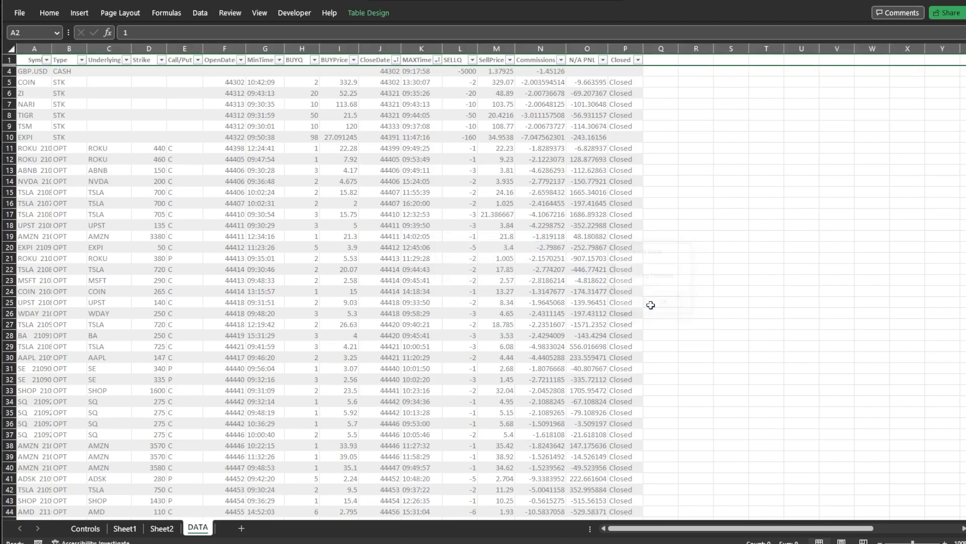
Step: Open the recent workbook InteractiveBrokersAutomatedShortEnabledv11.xlsm from the Spreadsheets » InteractiveBrokers folder and maximize its window
{"action": "left_click", "coordinate": [85, 528]}
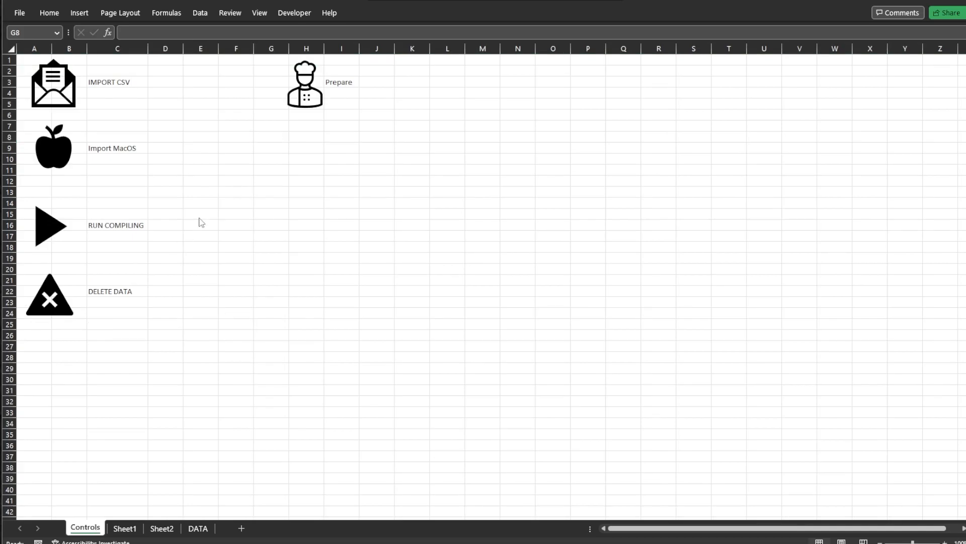
{"action": "left_click", "coordinate": [19, 13]}
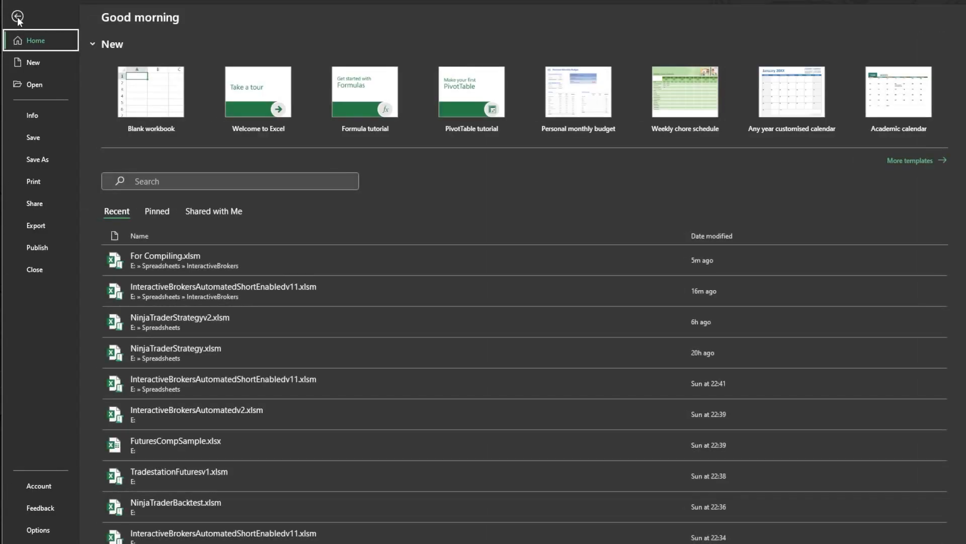
{"action": "left_click", "coordinate": [222, 293]}
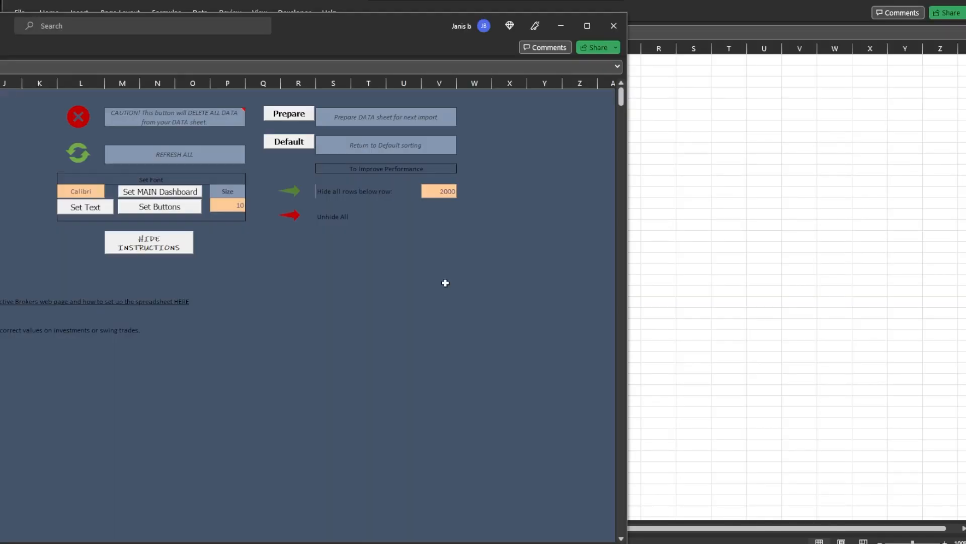
{"action": "left_click_drag", "start_coordinate": [320, 19], "coordinate": [674, 0]}
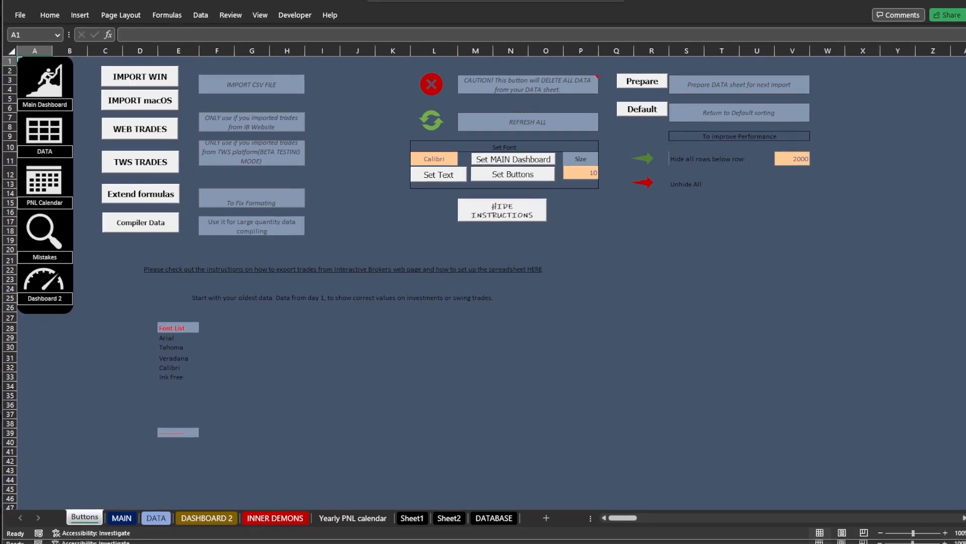
Step: Delete all existing trades from the journal's DATA sheet, entering 4 as the row number
{"action": "left_click", "coordinate": [156, 519]}
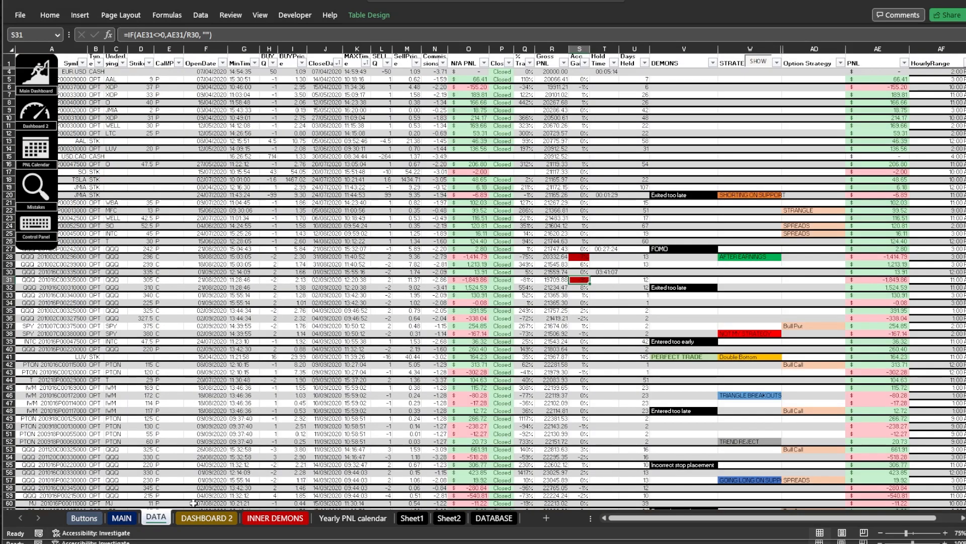
{"action": "left_click", "coordinate": [88, 519]}
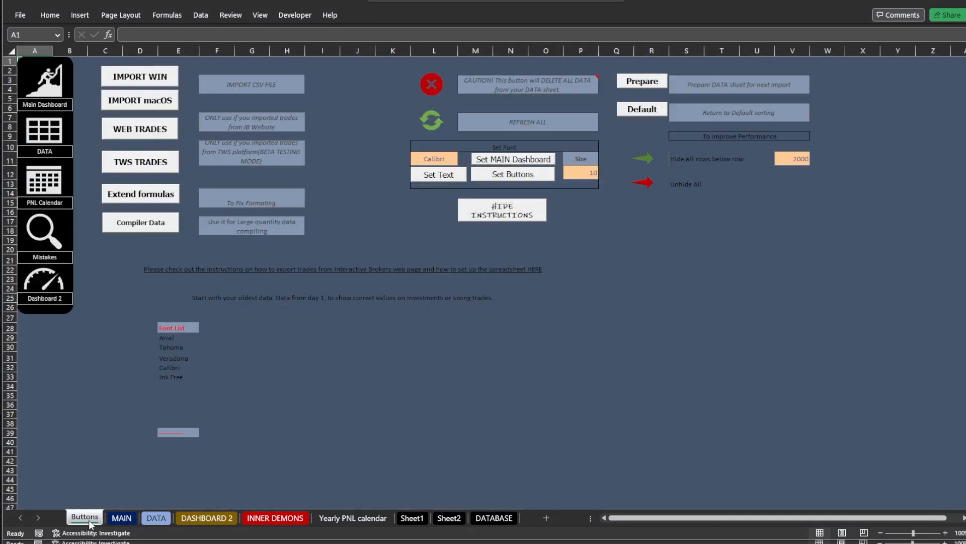
{"action": "left_click", "coordinate": [431, 84]}
{"action": "left_click", "coordinate": [641, 308]}
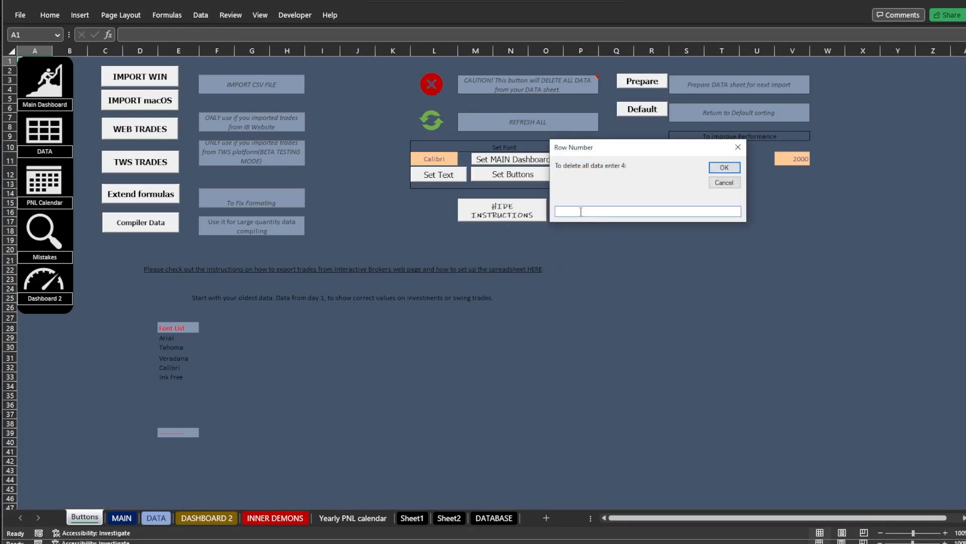
{"action": "type", "text": "4"}
{"action": "left_click", "coordinate": [721, 169]}
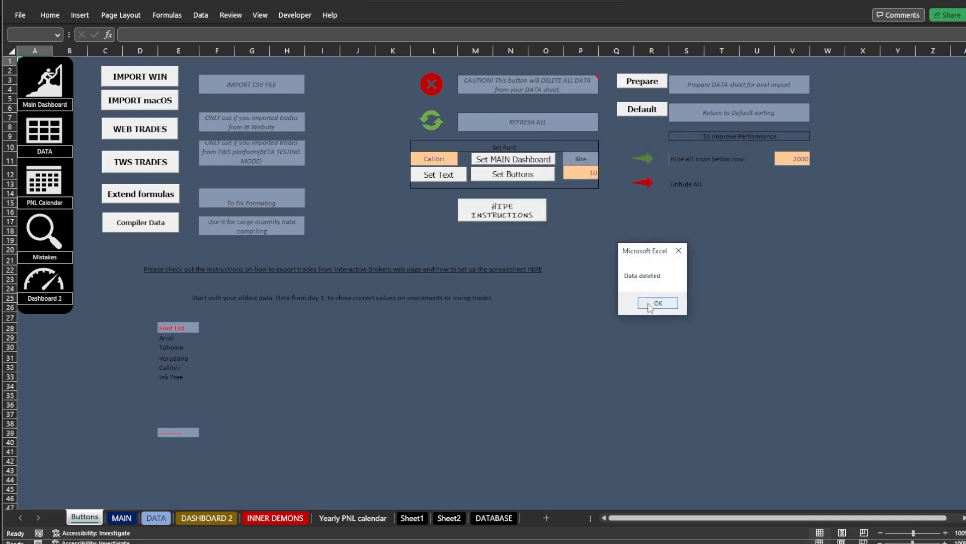
{"action": "left_click", "coordinate": [654, 303]}
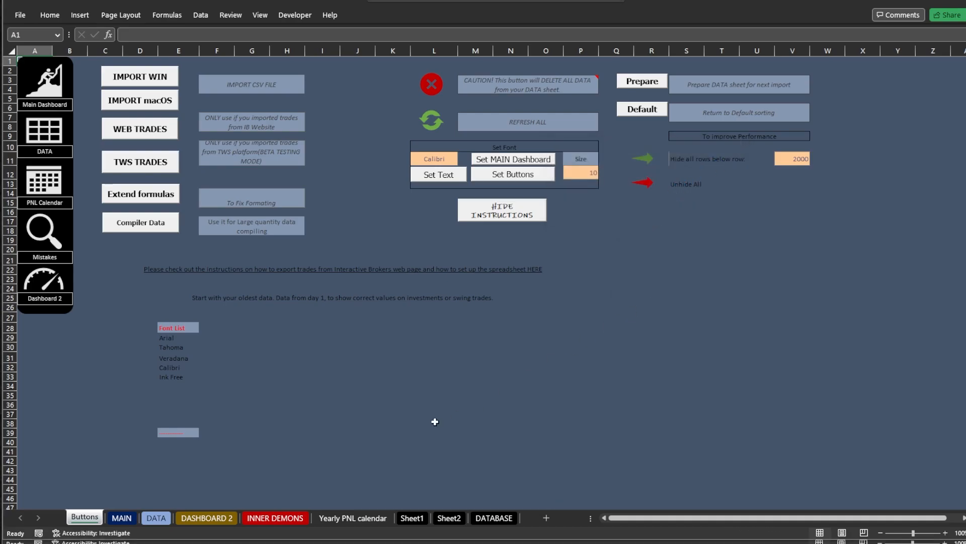
Step: Bring the compiled trades into the journal with Compiler Data and check them on the DATA sheet
{"action": "left_click", "coordinate": [156, 518]}
{"action": "left_click", "coordinate": [84, 518]}
{"action": "left_click", "coordinate": [159, 231]}
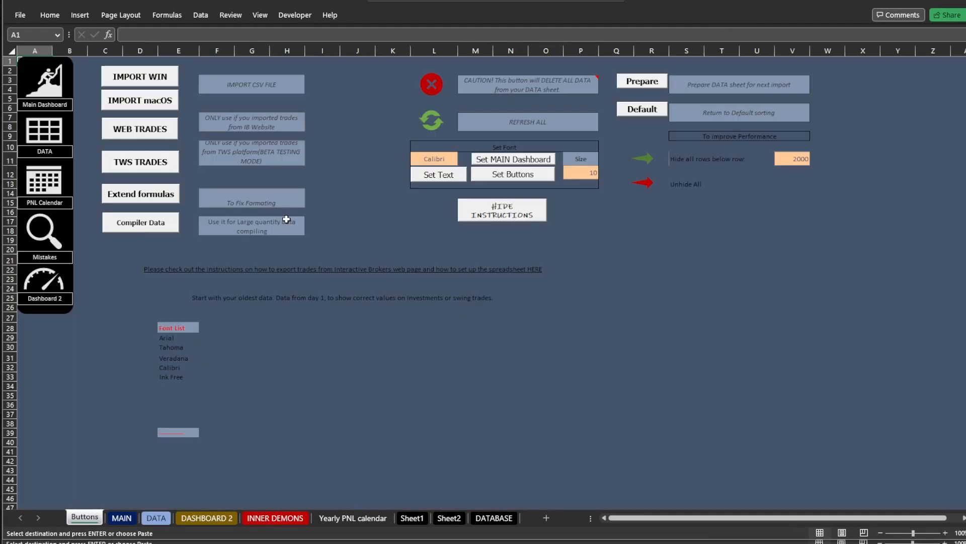
{"action": "left_click", "coordinate": [157, 517]}
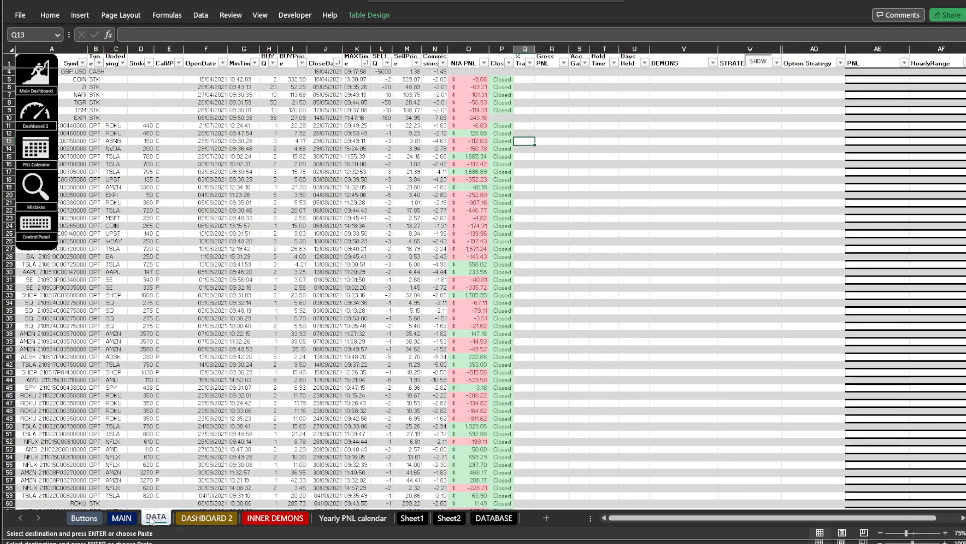
{"action": "left_click", "coordinate": [91, 521]}
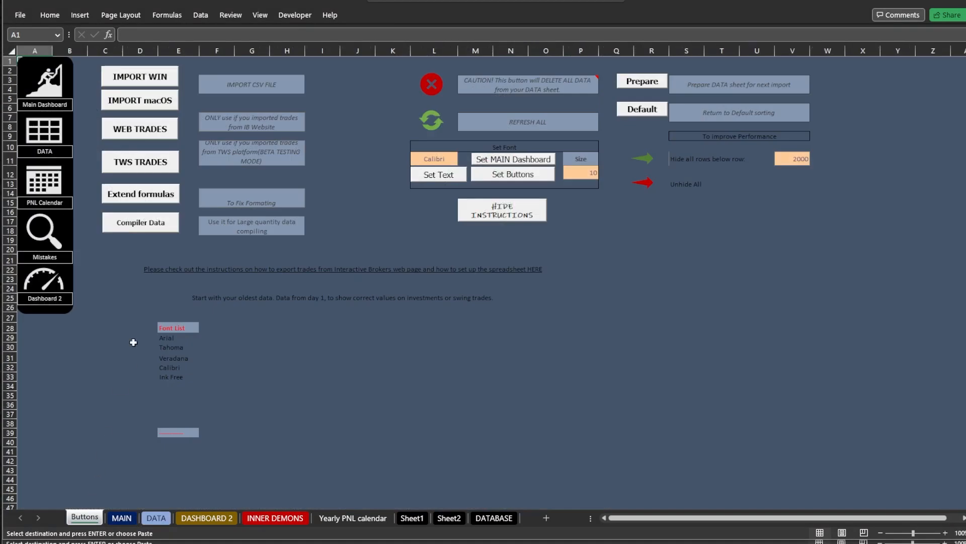
Step: Extend the formulas over the new trades, refresh the MAIN dashboard, and return to the Buttons sheet
{"action": "left_click", "coordinate": [136, 195]}
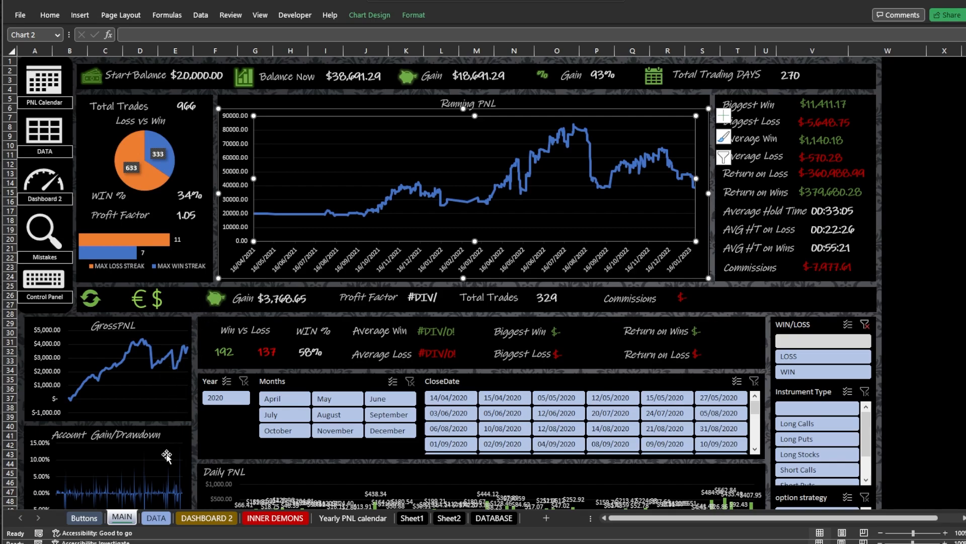
{"action": "left_click", "coordinate": [93, 304]}
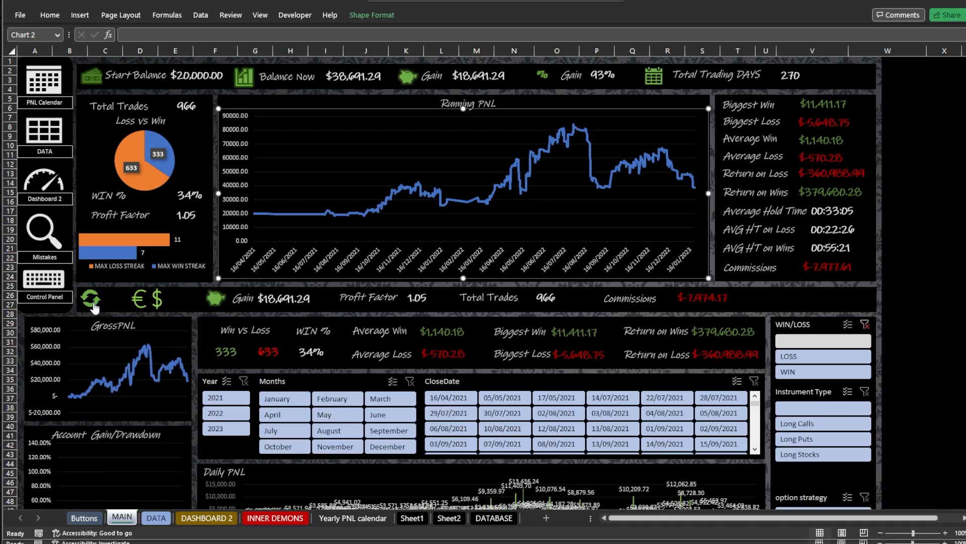
{"action": "left_click", "coordinate": [92, 519]}
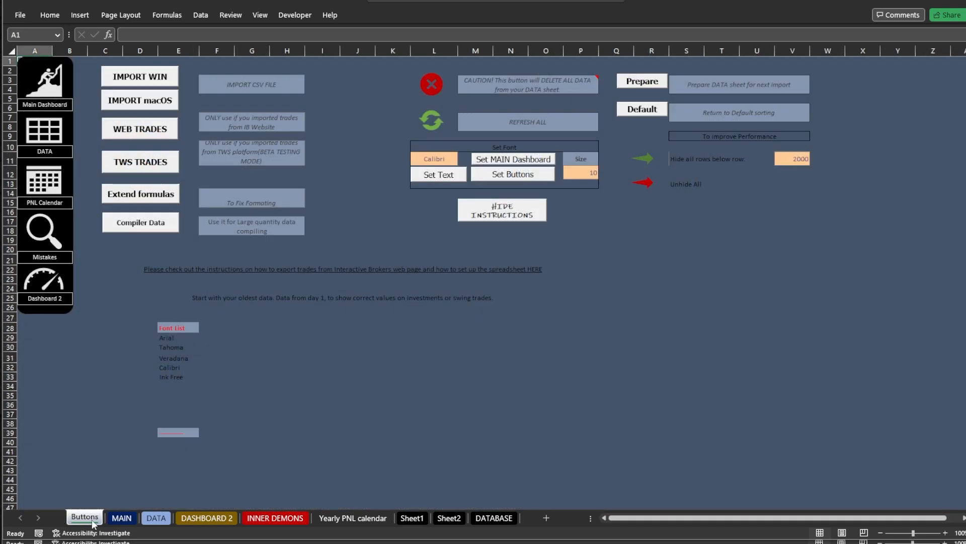